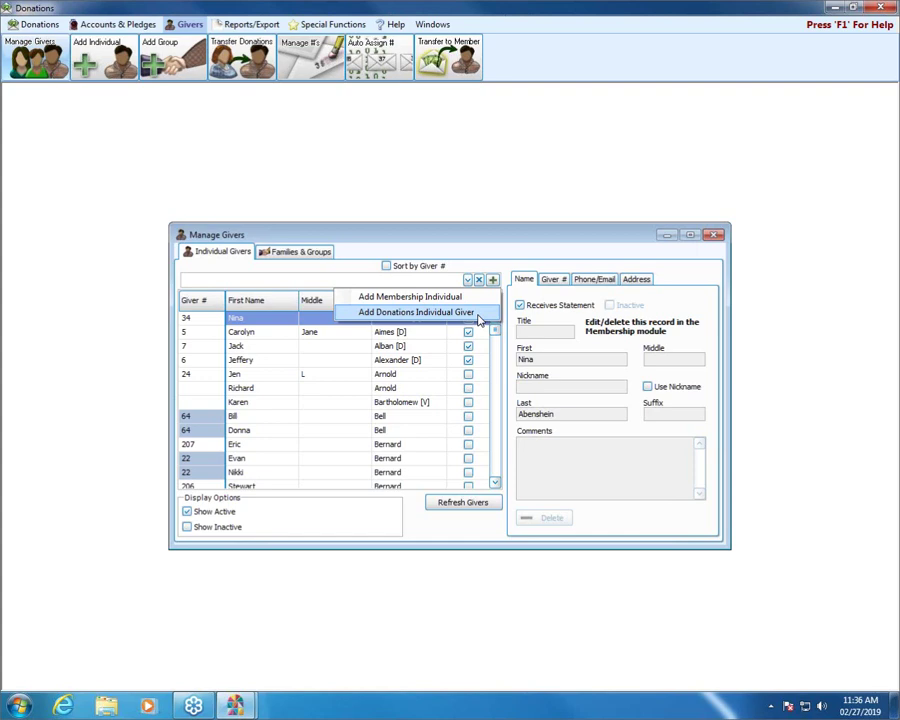
# Close the Manage Givers window and set the date for a new donation entry to 02/24/2019
pyautogui.click(714, 236)
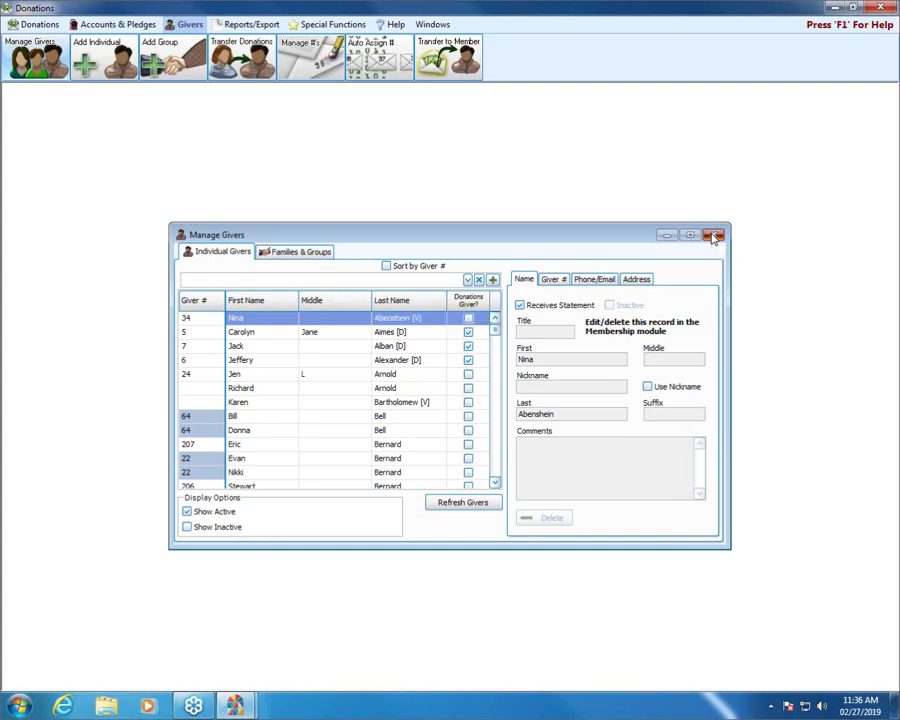
pyautogui.click(714, 236)
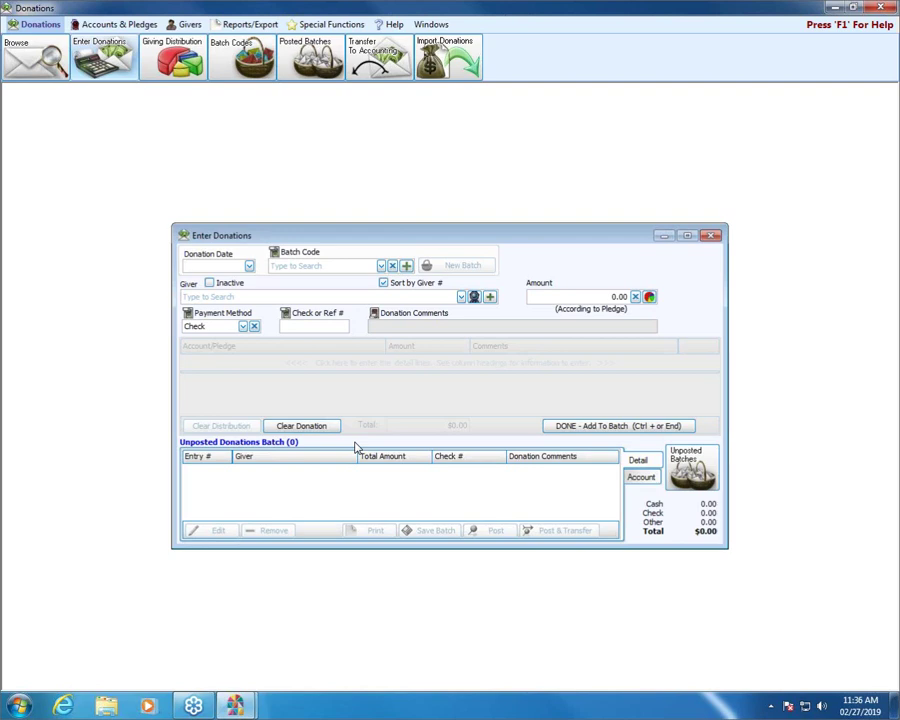
pyautogui.click(249, 266)
pyautogui.click(201, 396)
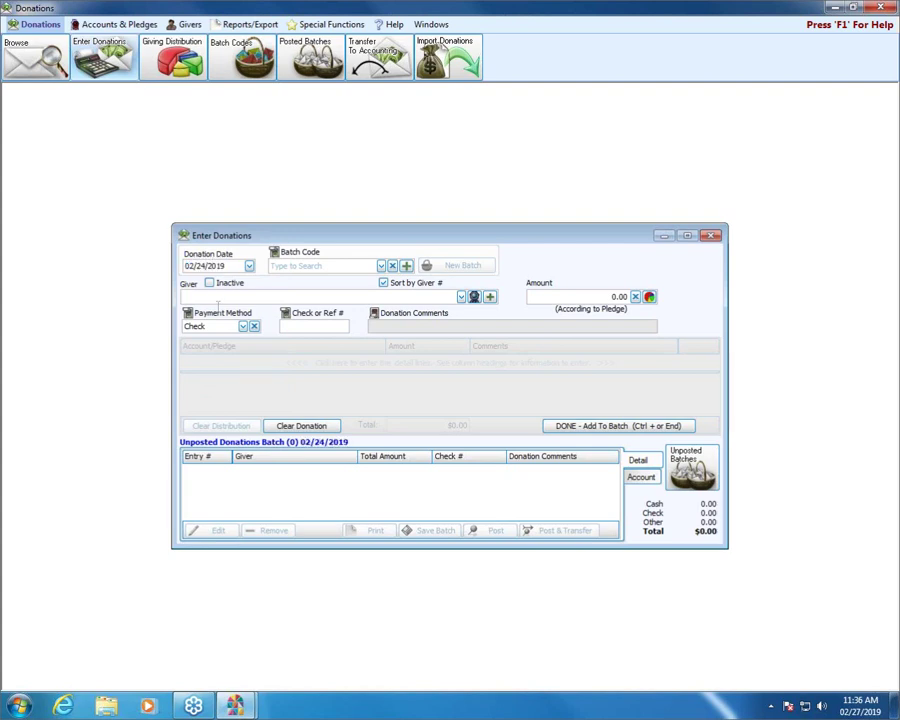
# Search the active givers for a donor by first name and partial last name, and clear the search text
pyautogui.write('william ar')
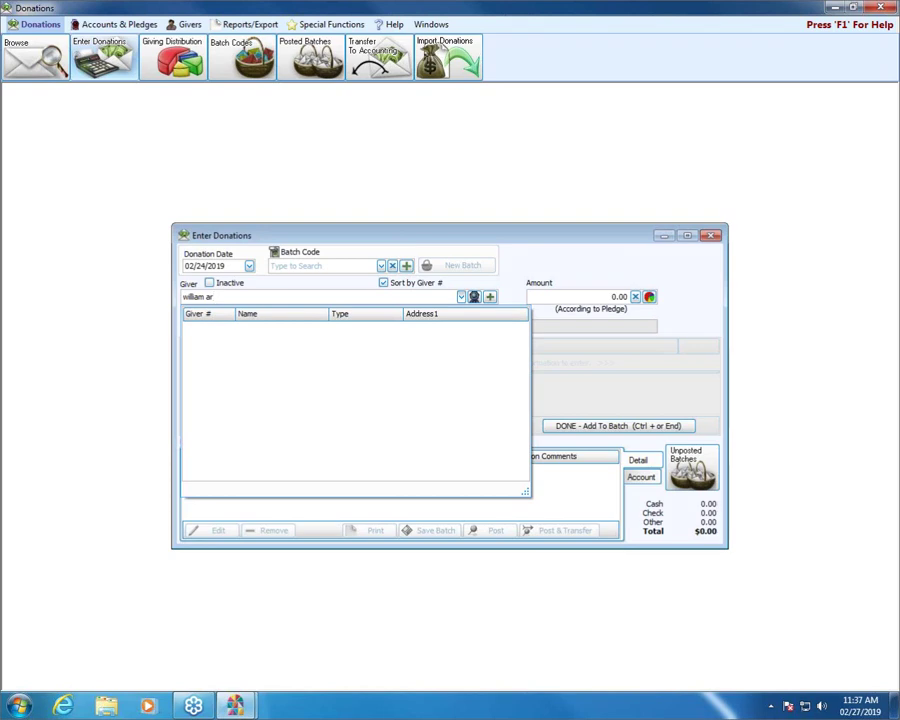
pyautogui.press('BackSpace')
pyautogui.press('BackSpace')
pyautogui.press('BackSpace')
pyautogui.press('BackSpace')
pyautogui.press('BackSpace')
pyautogui.press('BackSpace')
pyautogui.press('BackSpace')
pyautogui.press('BackSpace')
pyautogui.press('BackSpace')
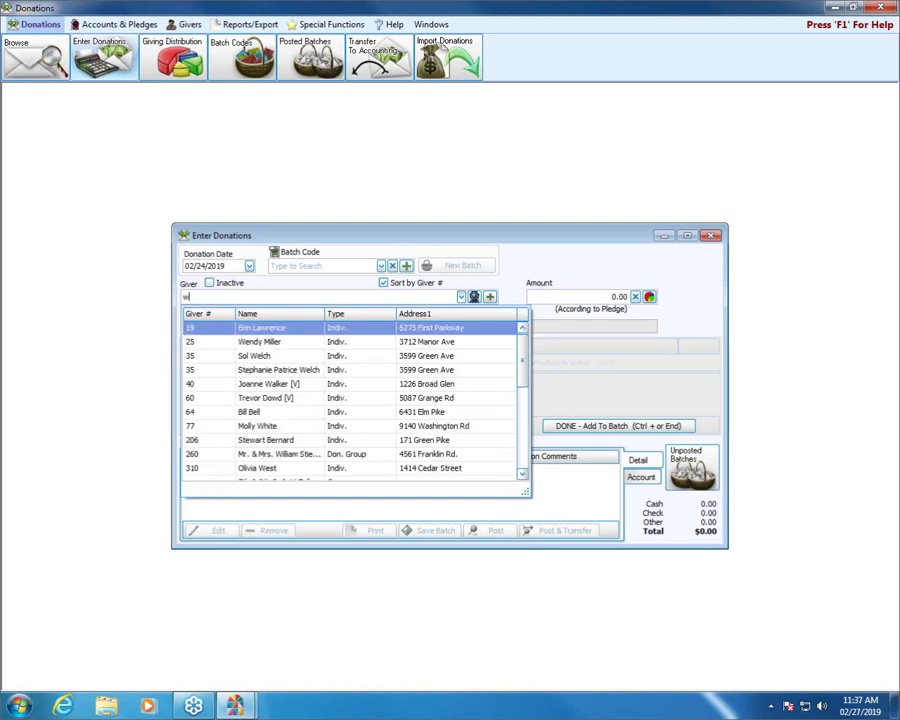
pyautogui.press('BackSpace')
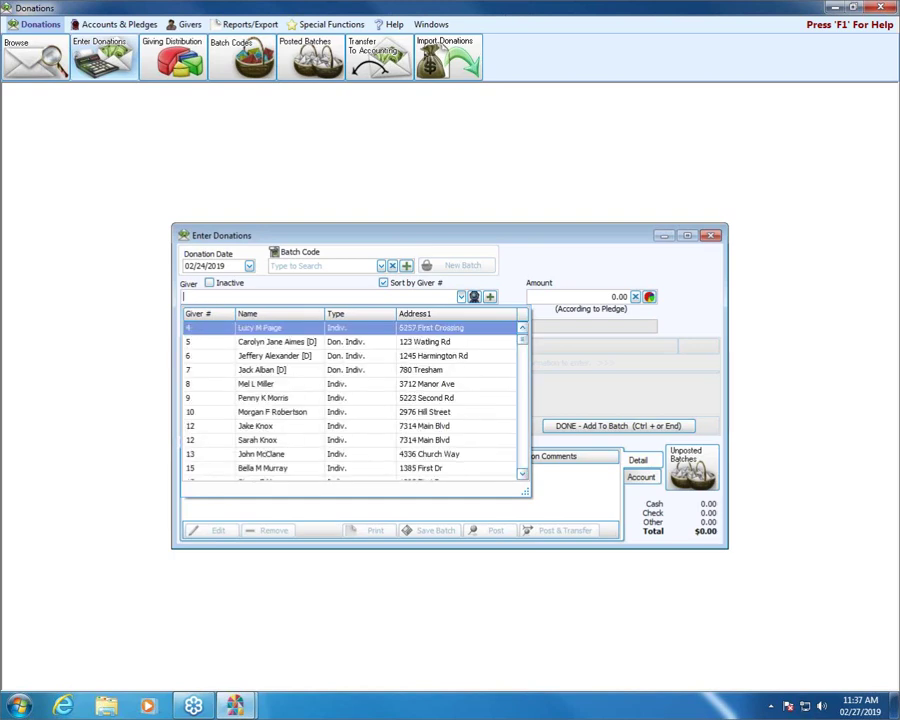
# Include inactive givers in the giver lookup, search by "william", and select the inactive individual with the Elm Plaza address
pyautogui.click(210, 288)
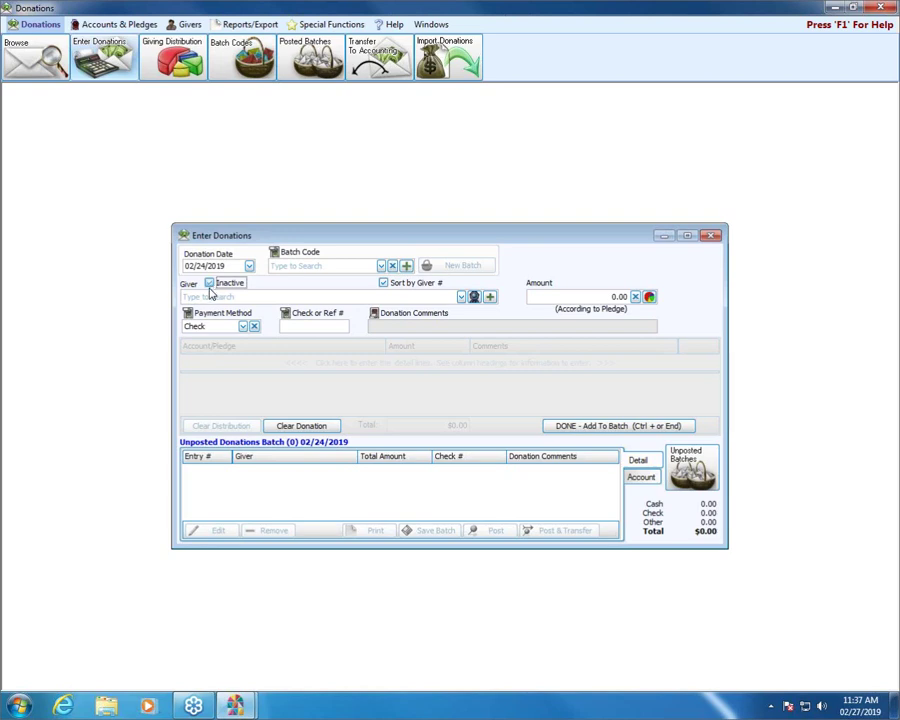
pyautogui.click(209, 284)
pyautogui.write('wi')
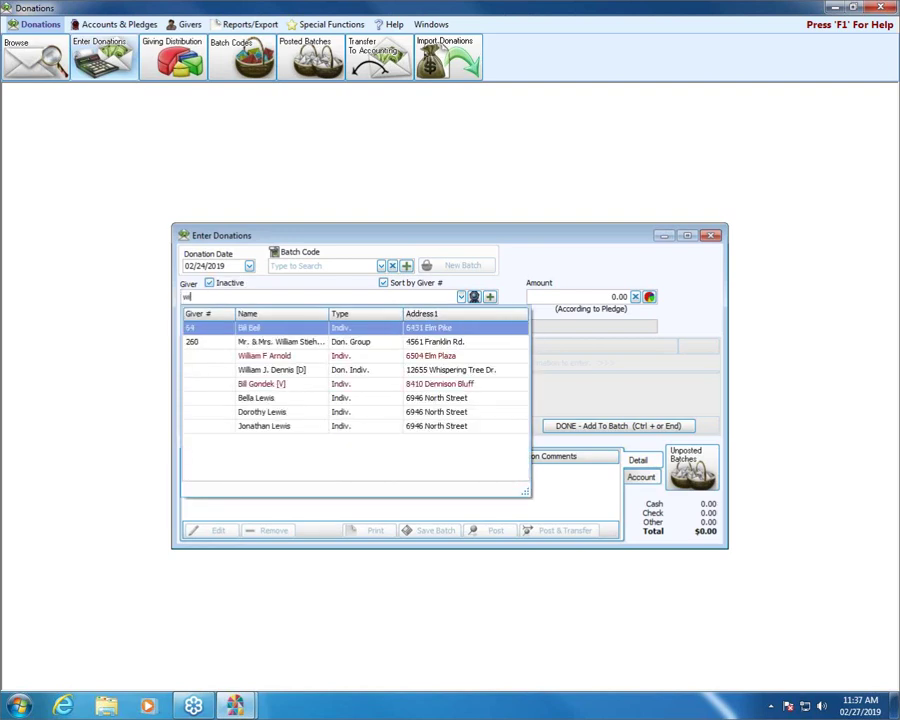
pyautogui.write('lliam')
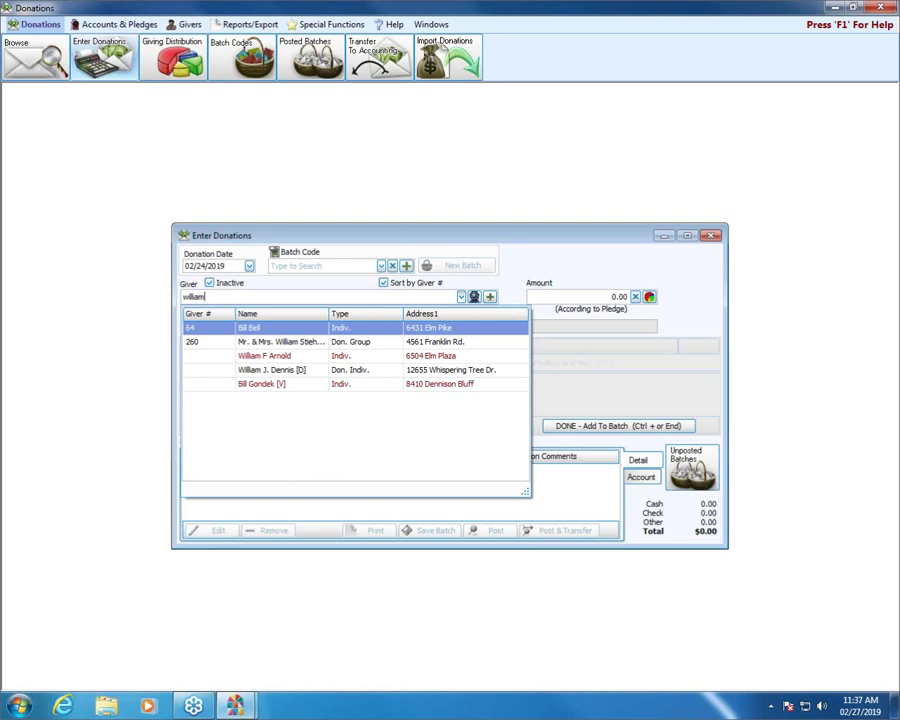
pyautogui.click(334, 358)
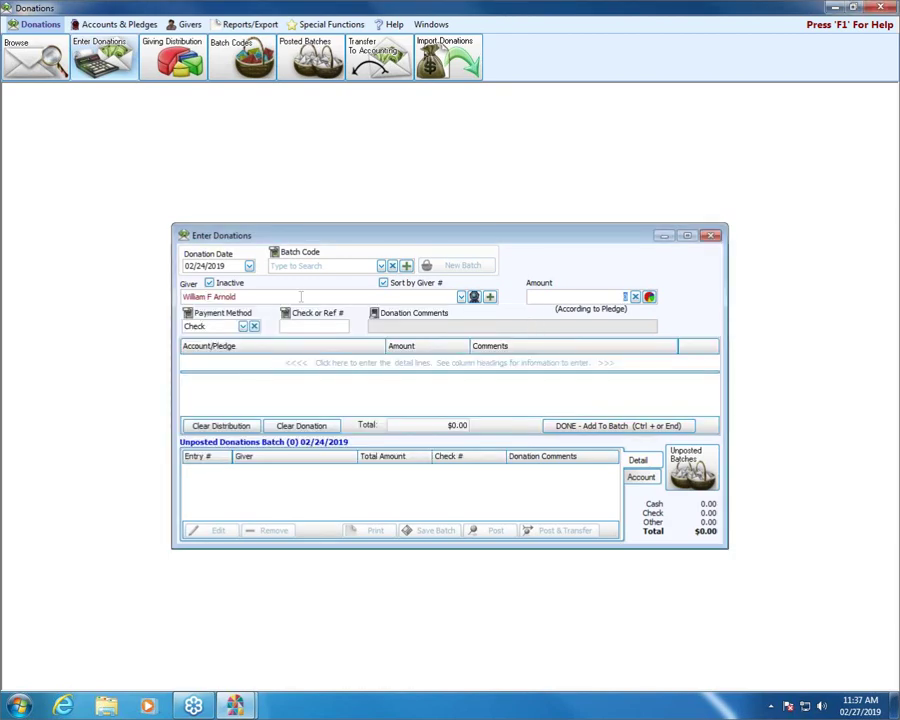
# Reopen the giver list at the selected inactive individual and clear the giver from the donation entry
pyautogui.click(461, 297)
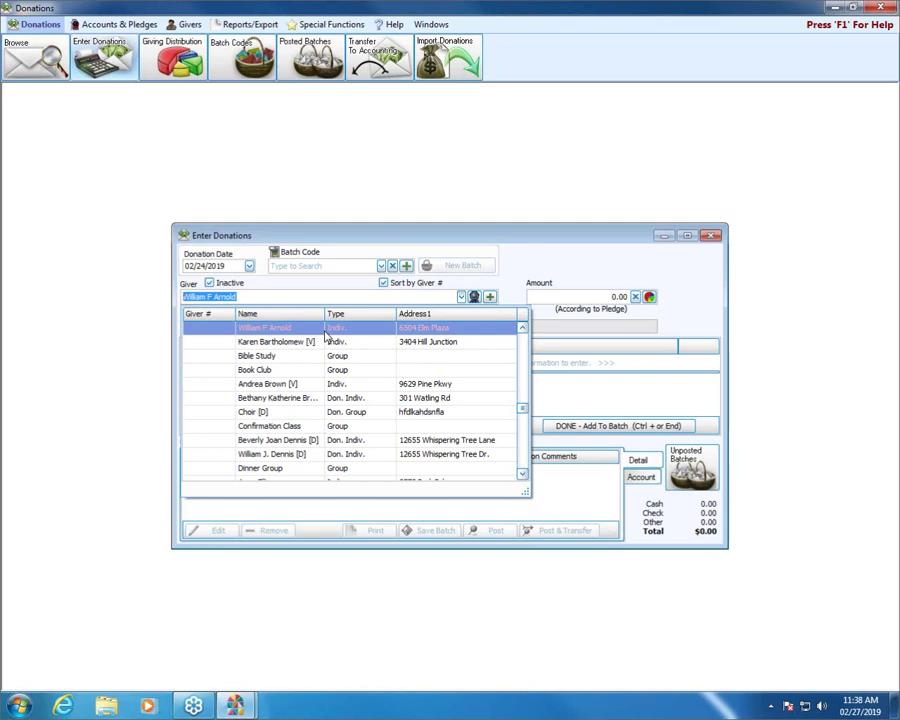
pyautogui.click(312, 297)
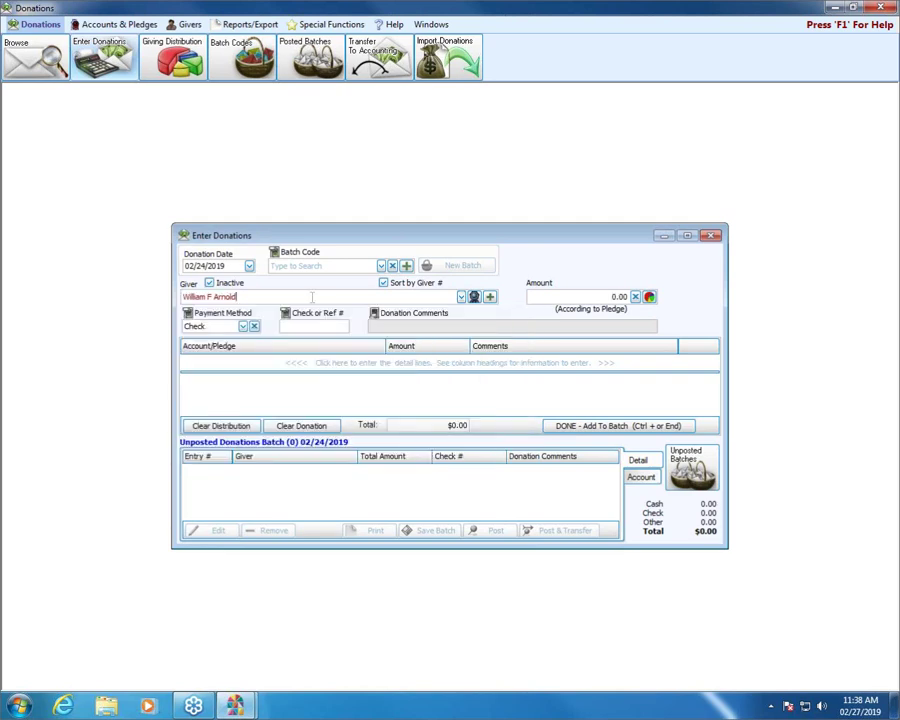
pyautogui.press('BackSpace')
pyautogui.press('BackSpace')
pyautogui.press('BackSpace')
pyautogui.press('BackSpace')
pyautogui.press('BackSpace')
pyautogui.press('BackSpace')
pyautogui.press('BackSpace')
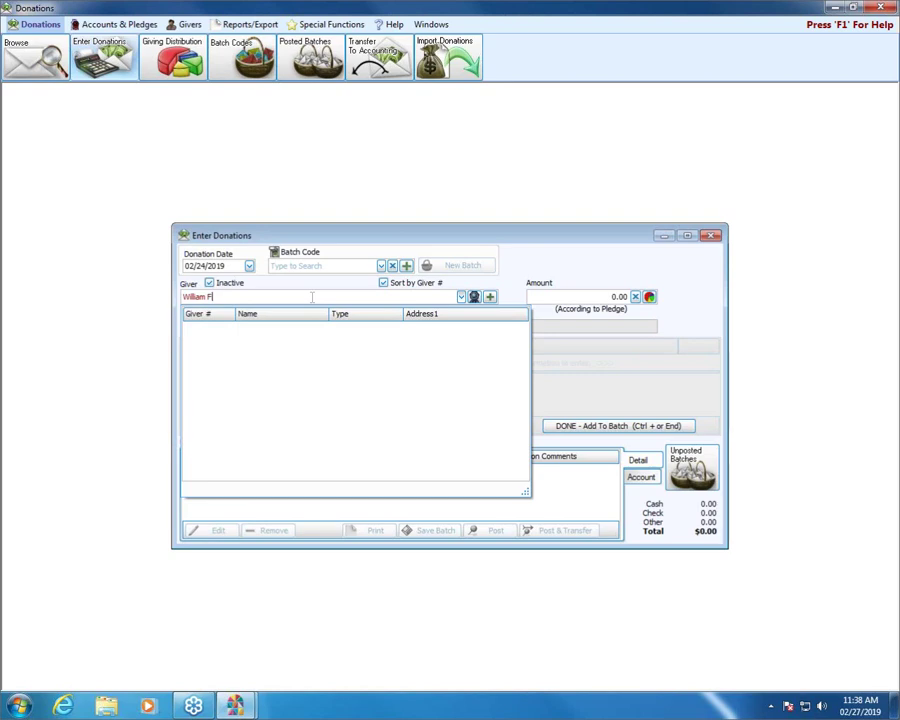
pyautogui.press('BackSpace')
pyautogui.press('BackSpace')
pyautogui.press('BackSpace')
pyautogui.press('BackSpace')
pyautogui.press('BackSpace')
pyautogui.press('BackSpace')
pyautogui.press('BackSpace')
pyautogui.press('BackSpace')
pyautogui.press('BackSpace')
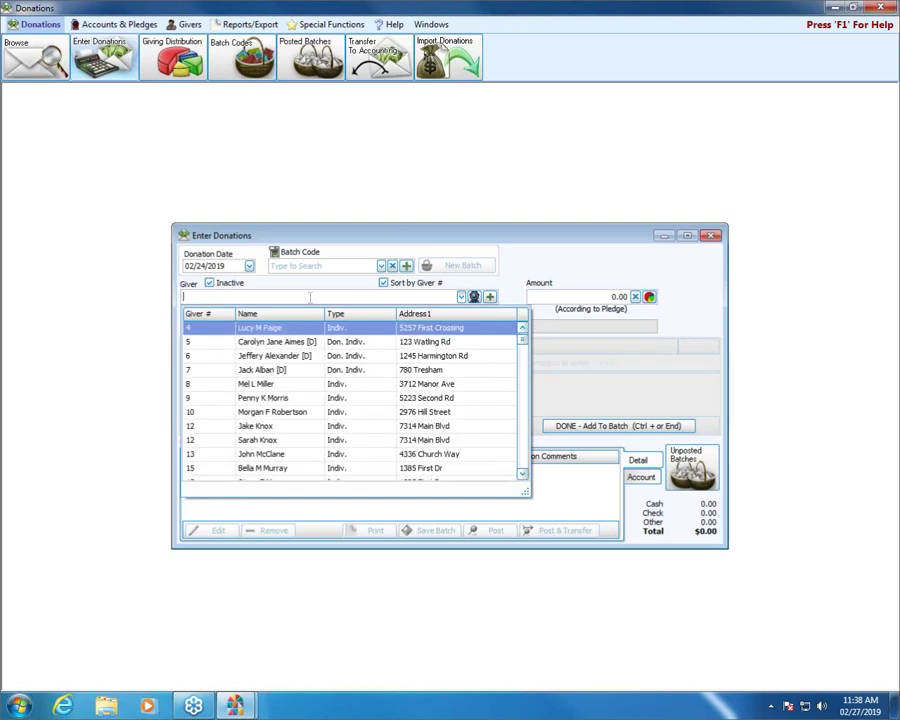
pyautogui.click(555, 265)
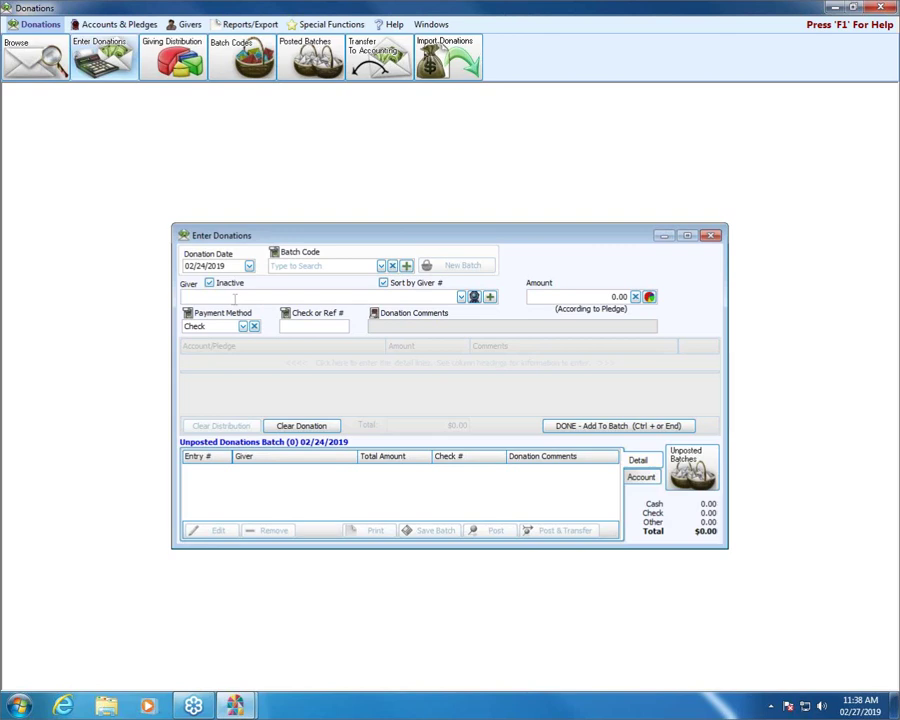
# Start adding a membership individual from the donation entry, as a new family in the Visitors category
pyautogui.click(490, 298)
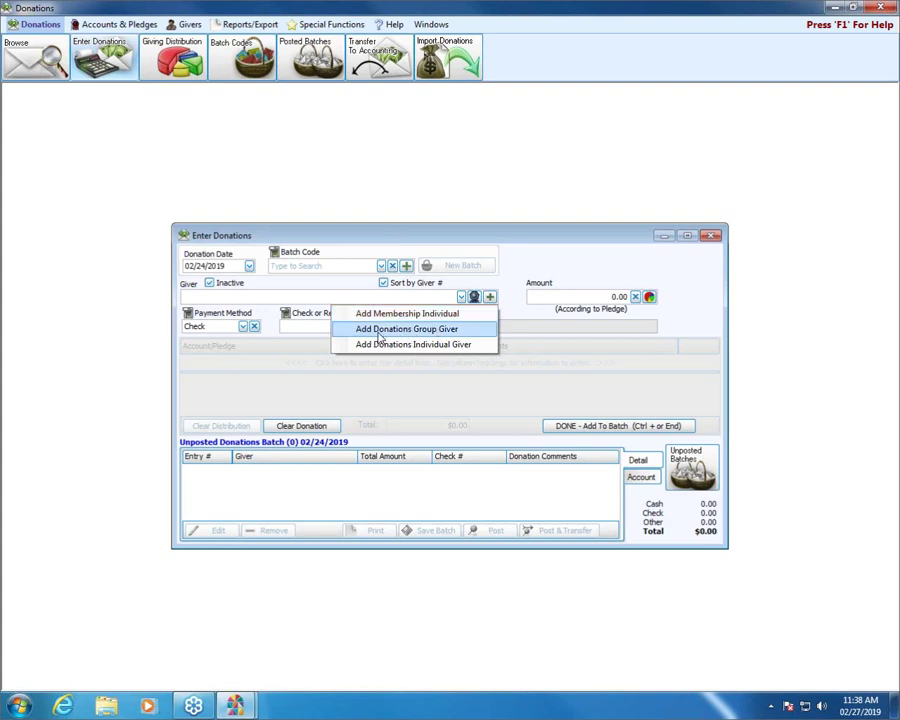
pyautogui.click(473, 320)
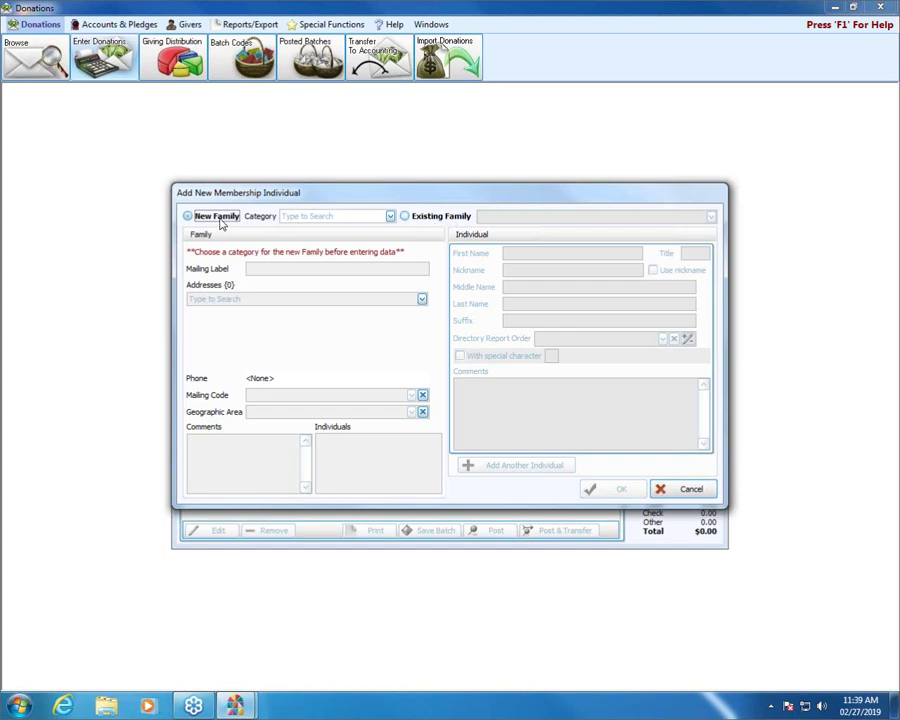
pyautogui.click(390, 217)
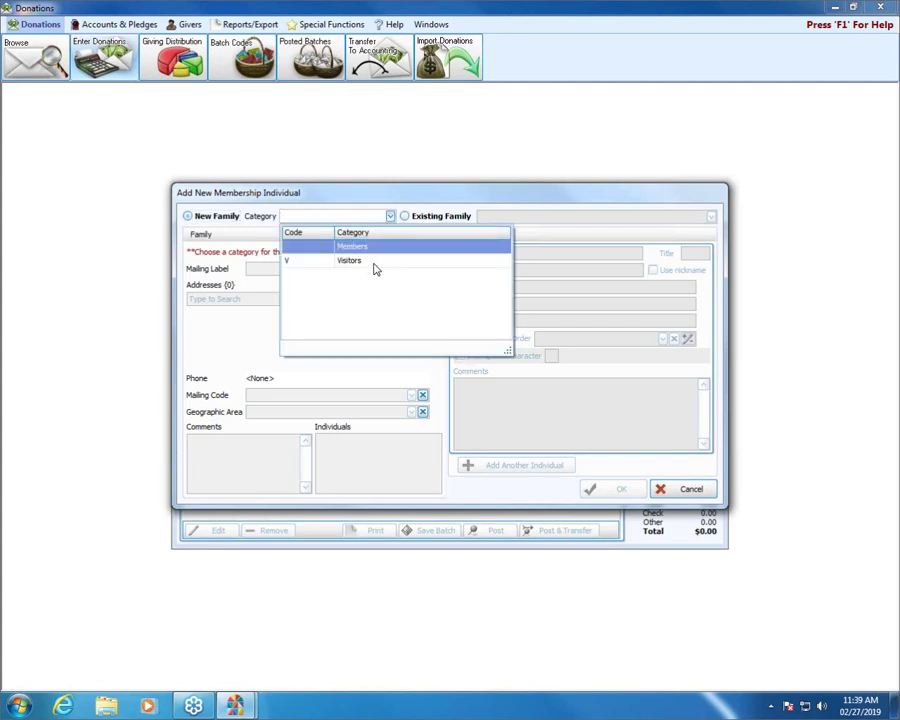
pyautogui.click(375, 262)
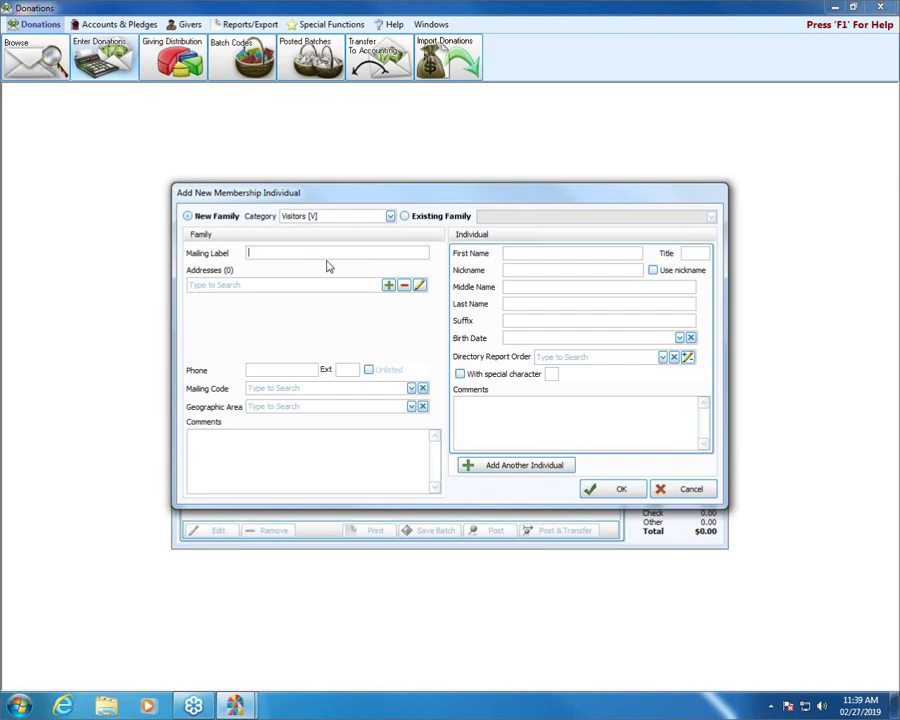
# Enter the visitor family's mailing label and the individual's first name, set Directory Report Order to 1 - Primary, and finish adding individuals
pyautogui.write('Mr Bob Smith')
pyautogui.click(572, 253)
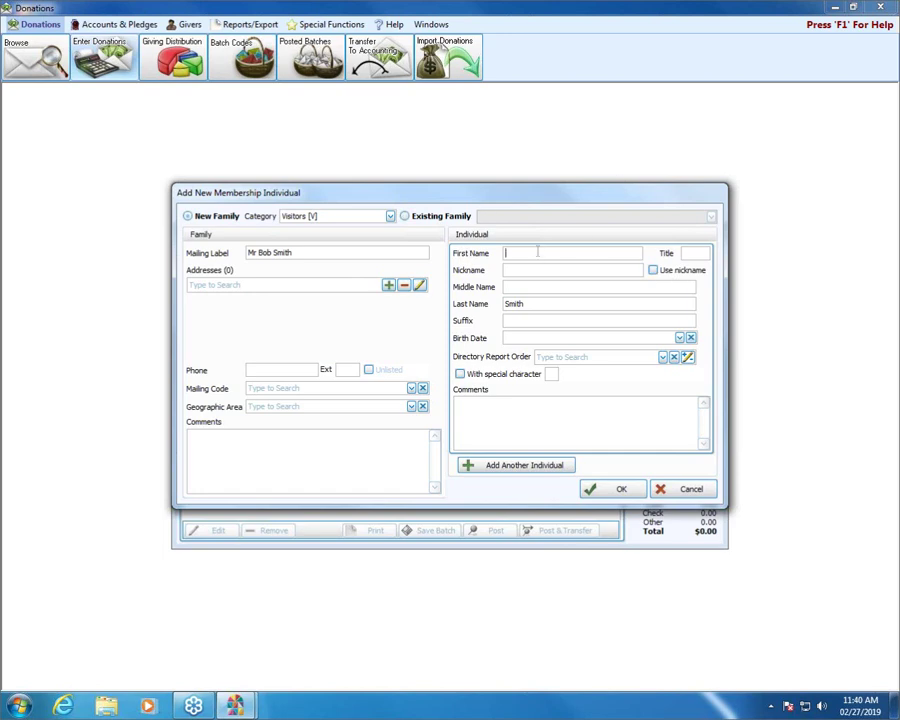
pyautogui.write('Bob')
pyautogui.click(663, 357)
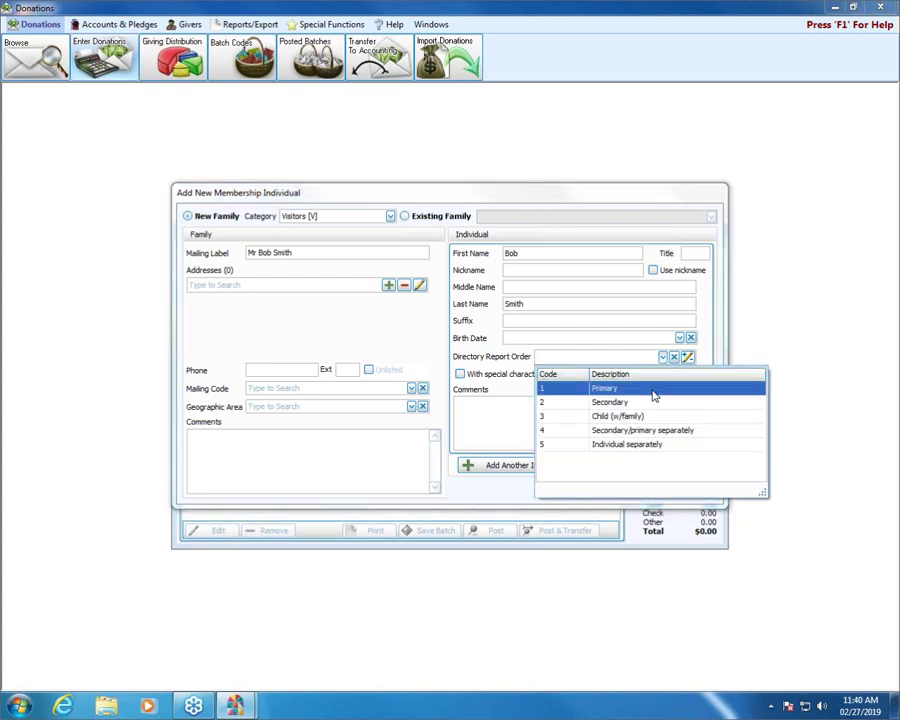
pyautogui.click(652, 394)
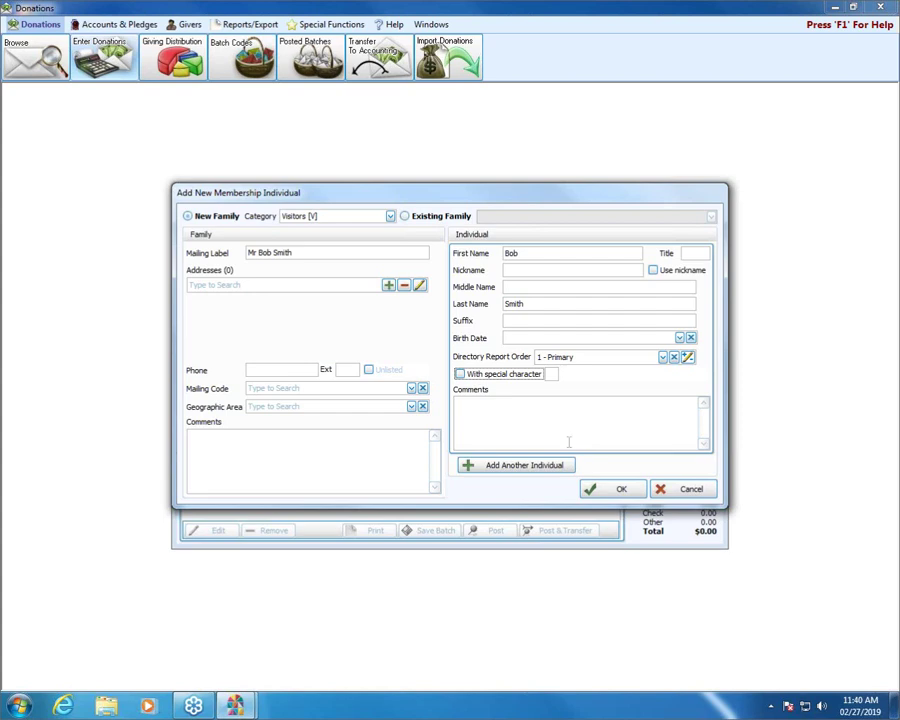
pyautogui.click(508, 472)
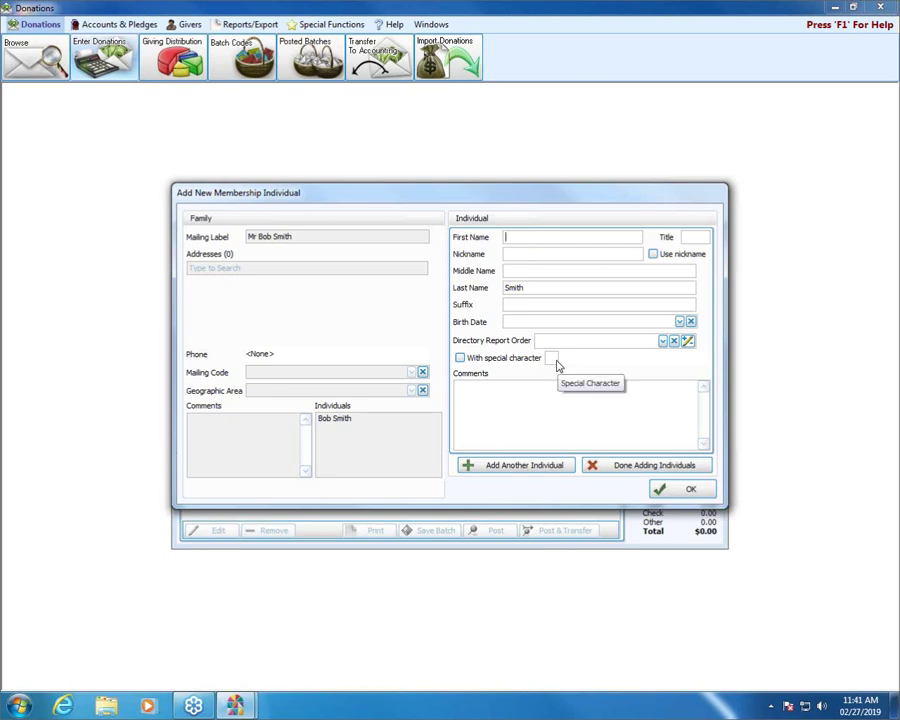
pyautogui.click(632, 468)
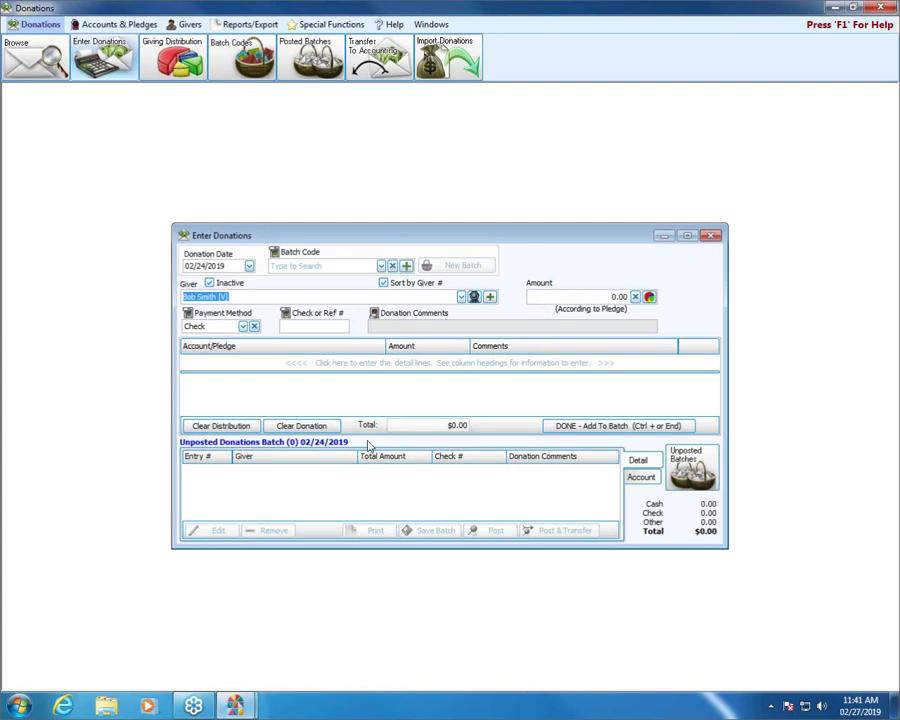
# Clear the current donation, view the options for adding a giver, and close the Enter Donations window
pyautogui.click(301, 428)
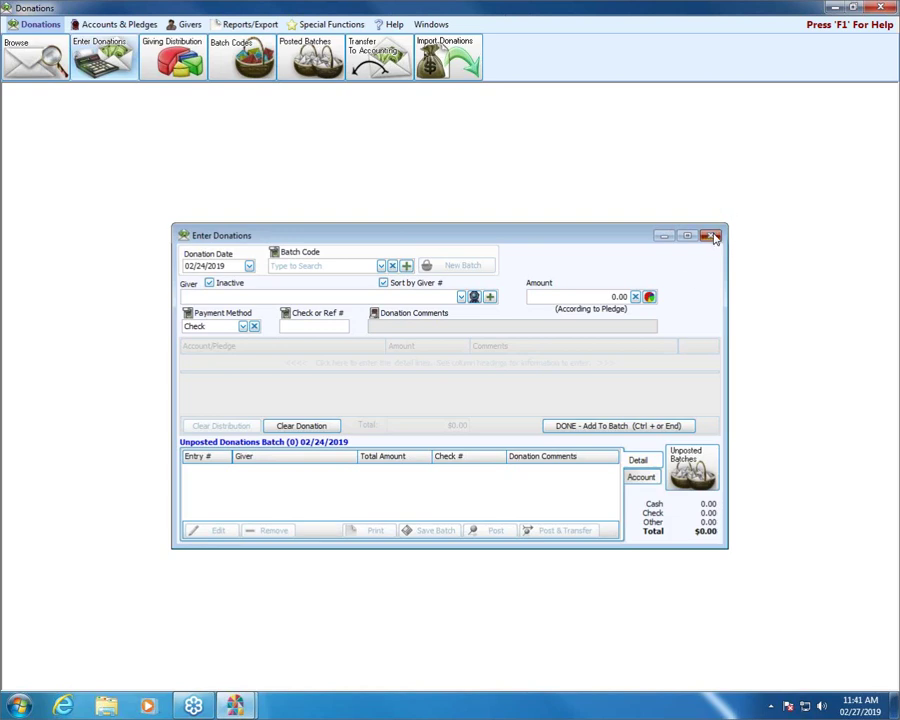
pyautogui.click(490, 298)
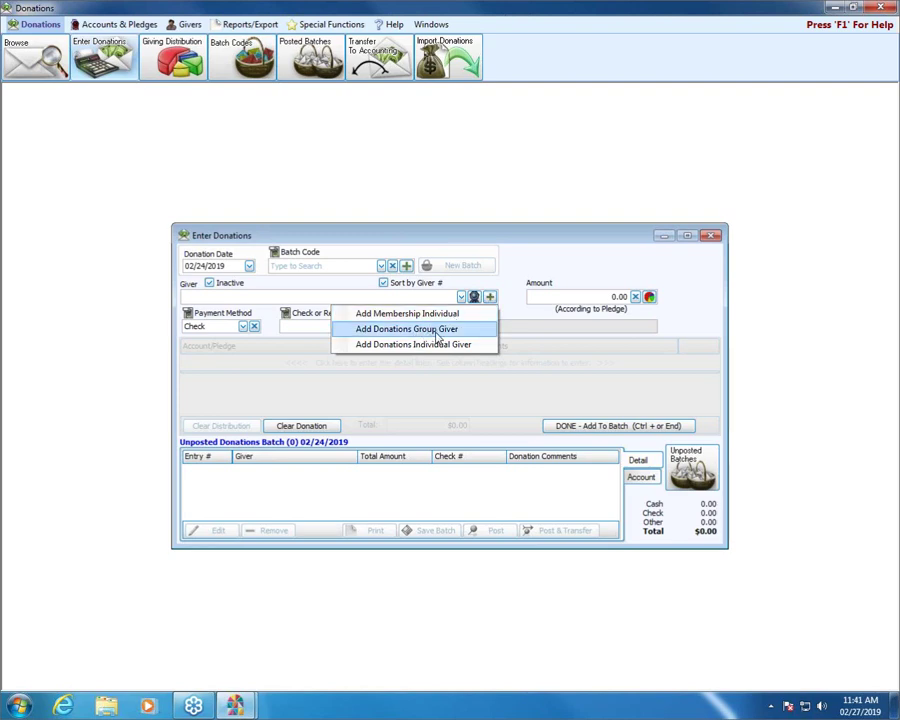
pyautogui.click(711, 237)
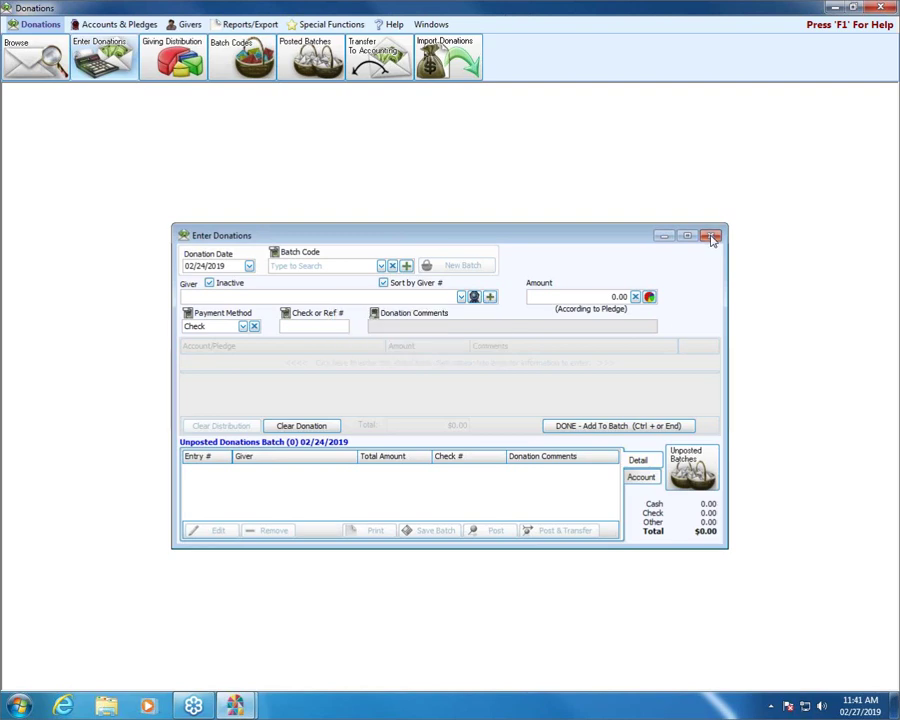
pyautogui.click(711, 237)
# Add a donations group giver named "Loyal Hands Sunday School" and finish adding groups
pyautogui.click(195, 28)
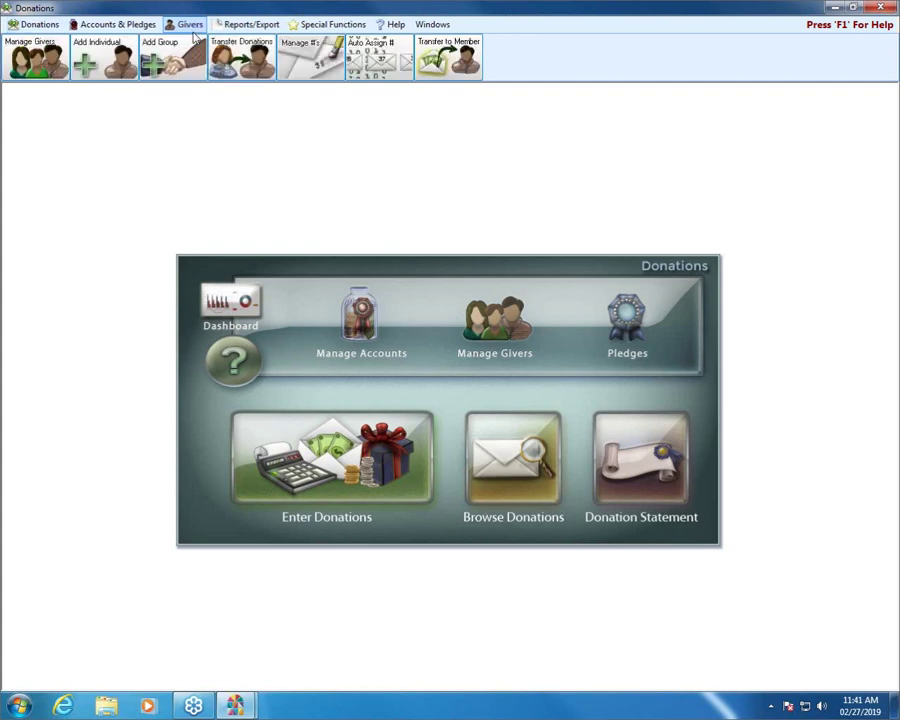
pyautogui.click(185, 60)
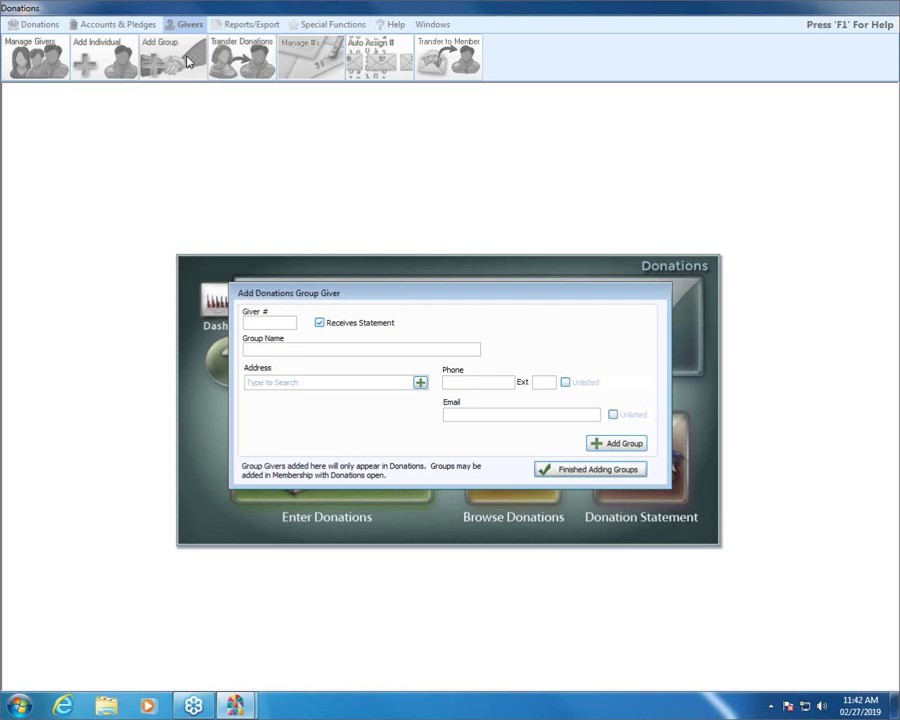
pyautogui.click(458, 349)
pyautogui.write('Loyal Hands Sunday School')
pyautogui.click(320, 324)
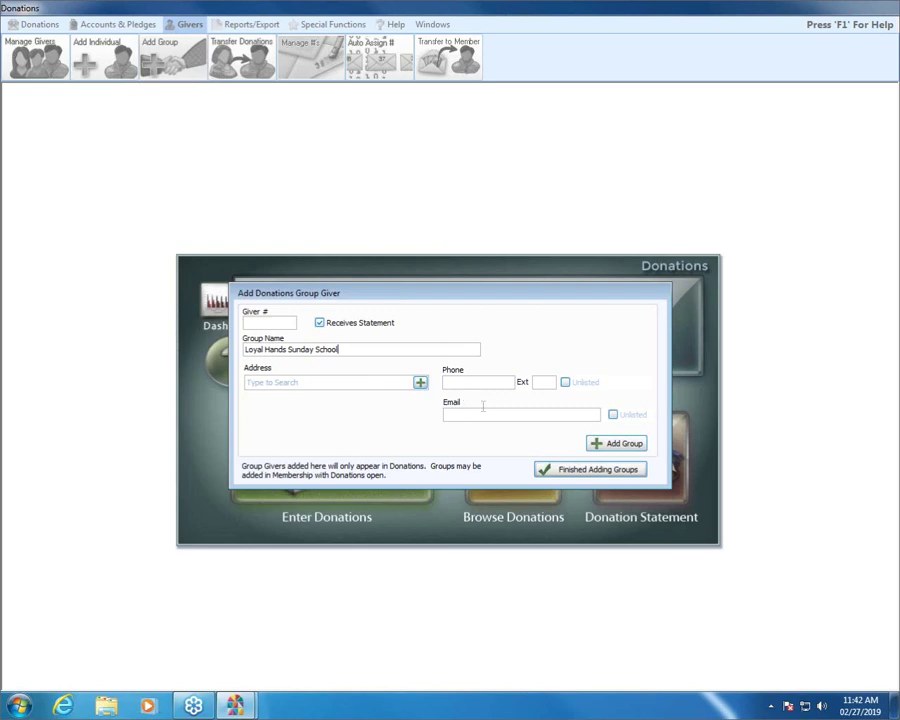
pyautogui.click(618, 447)
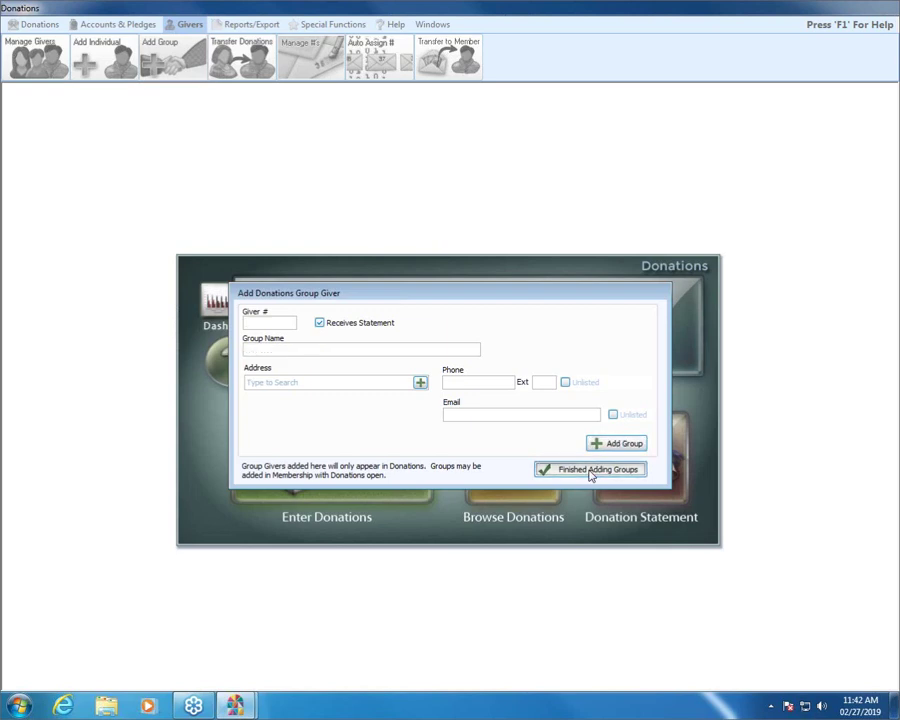
pyautogui.click(591, 470)
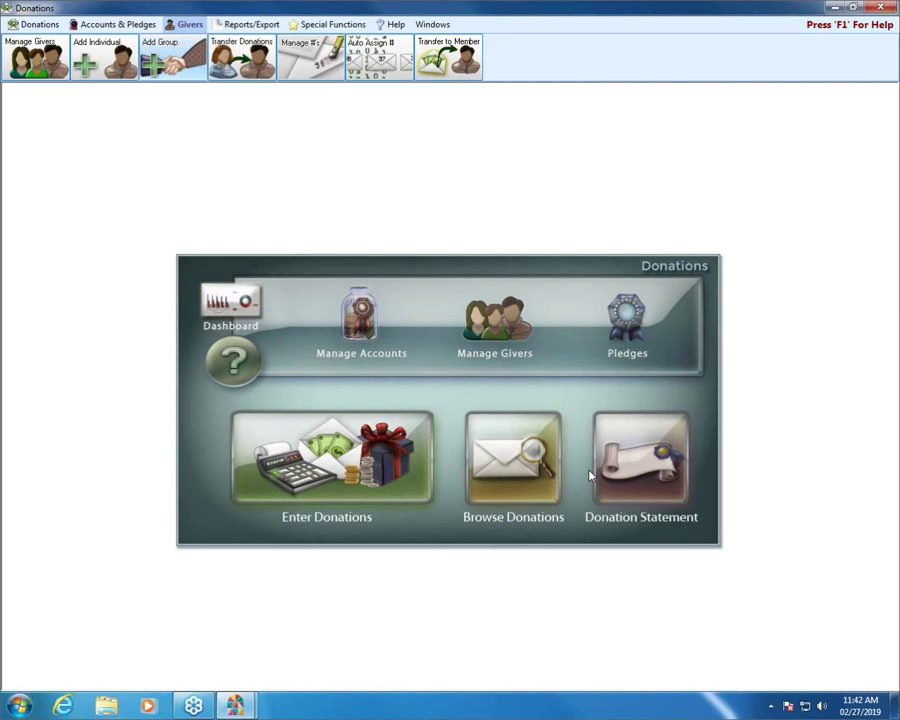
# Look up the new Sunday school group among the families and groups in Manage Givers by searching for "loy"
pyautogui.click(519, 326)
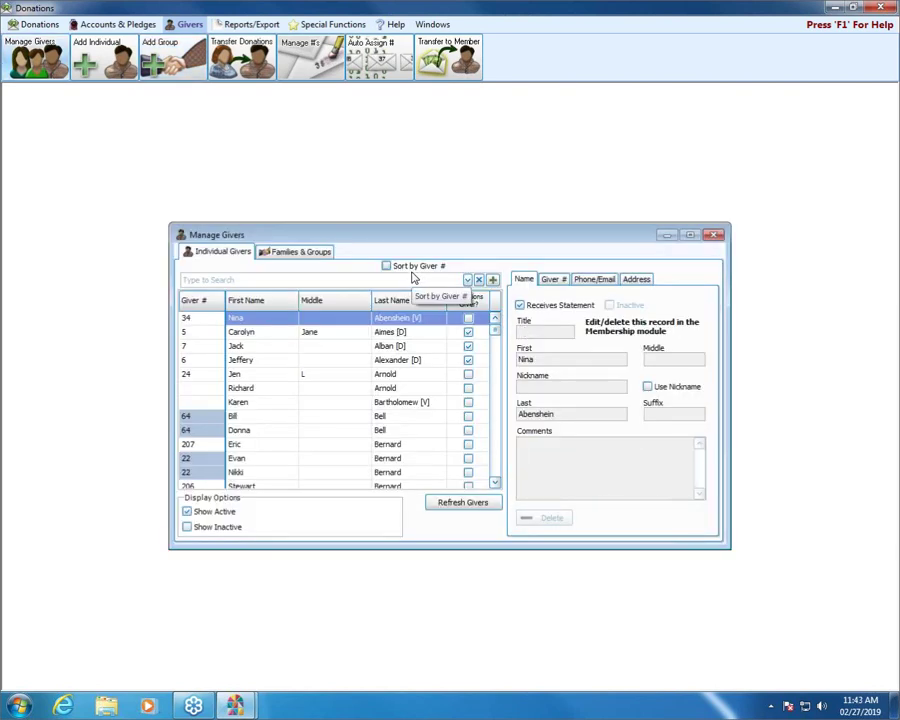
pyautogui.click(295, 252)
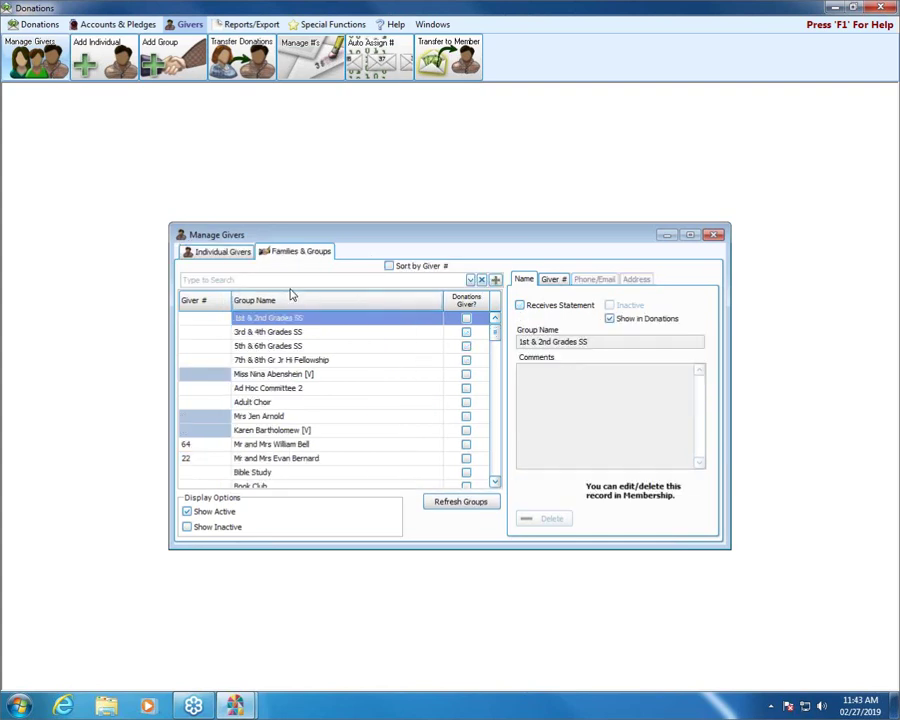
pyautogui.click(296, 280)
pyautogui.write('loy')
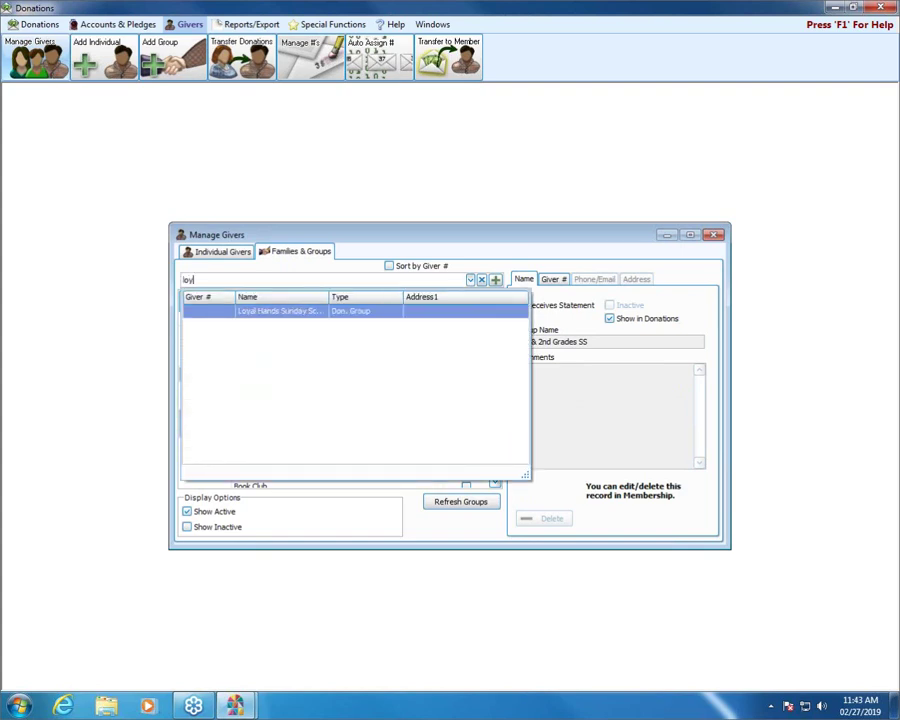
# View the Loyal Hands Sunday School group's record, compare membership-managed records among the individual givers, and close Manage Givers
pyautogui.press('Return')
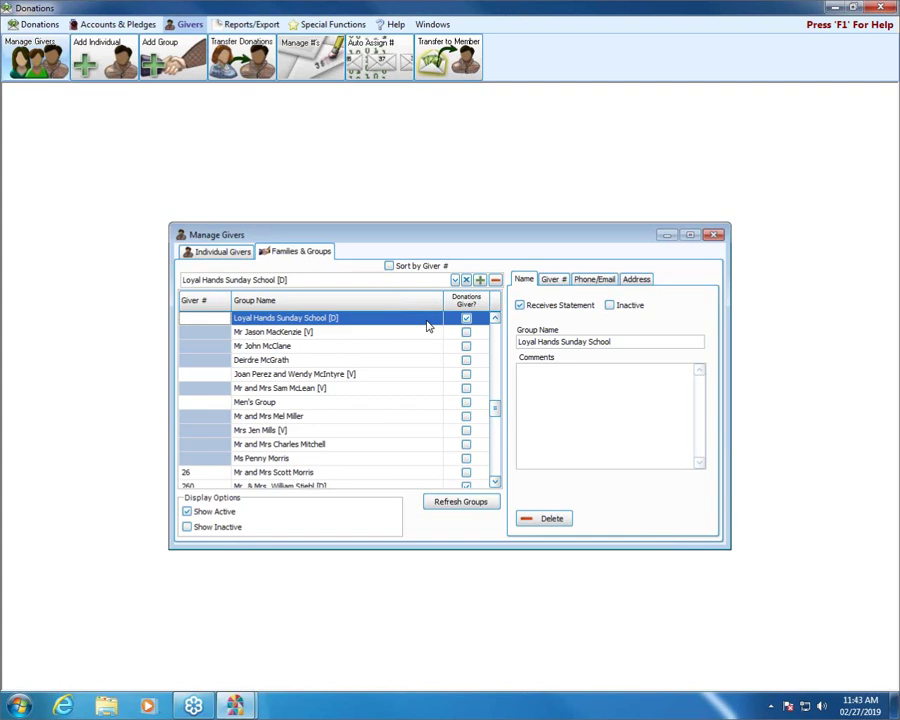
pyautogui.click(225, 252)
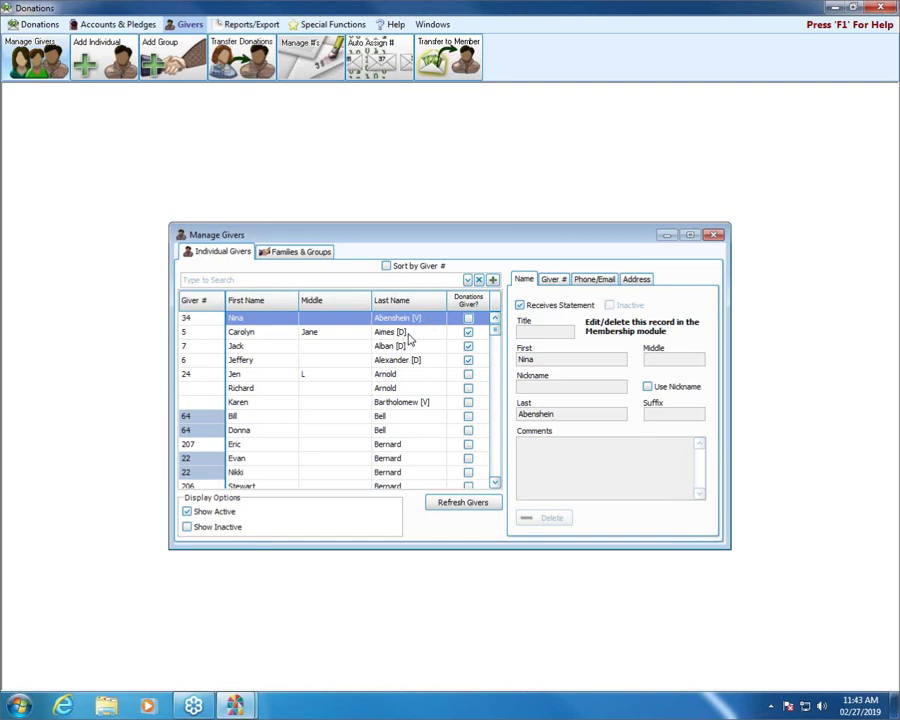
pyautogui.click(419, 388)
pyautogui.click(421, 377)
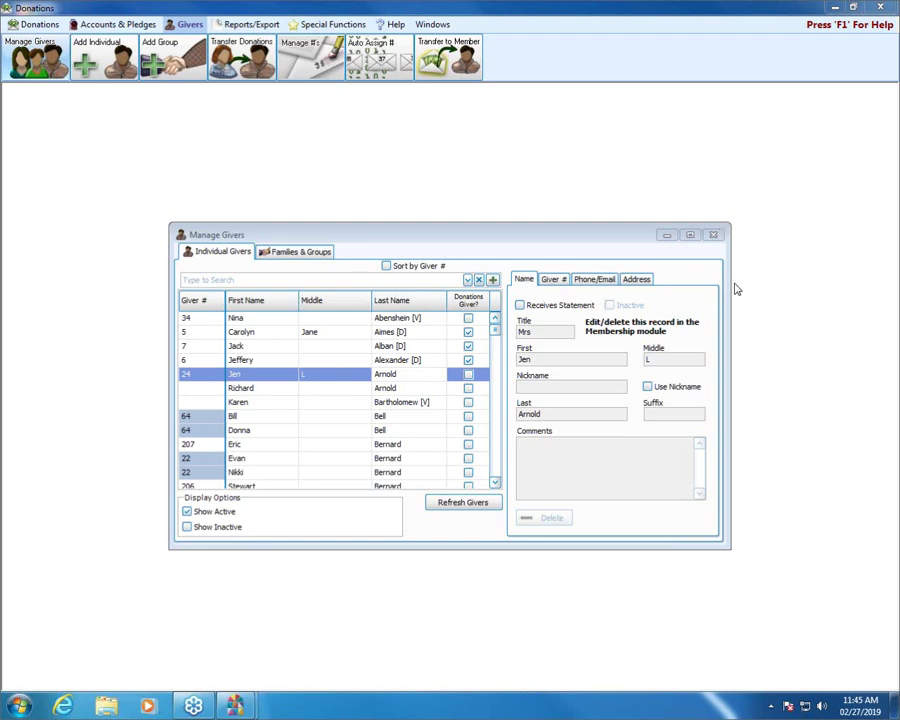
pyautogui.click(713, 234)
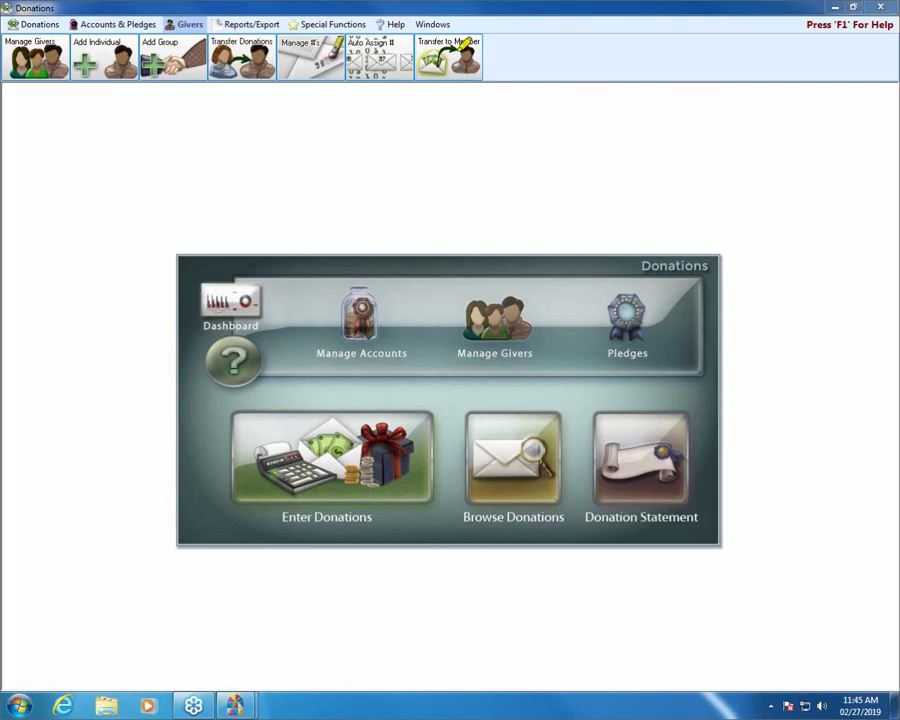
pyautogui.moveTo(485, 24)
pyautogui.mouseDown()
pyautogui.moveTo(415, 24)
pyautogui.moveTo(482, 88)
pyautogui.mouseUp()
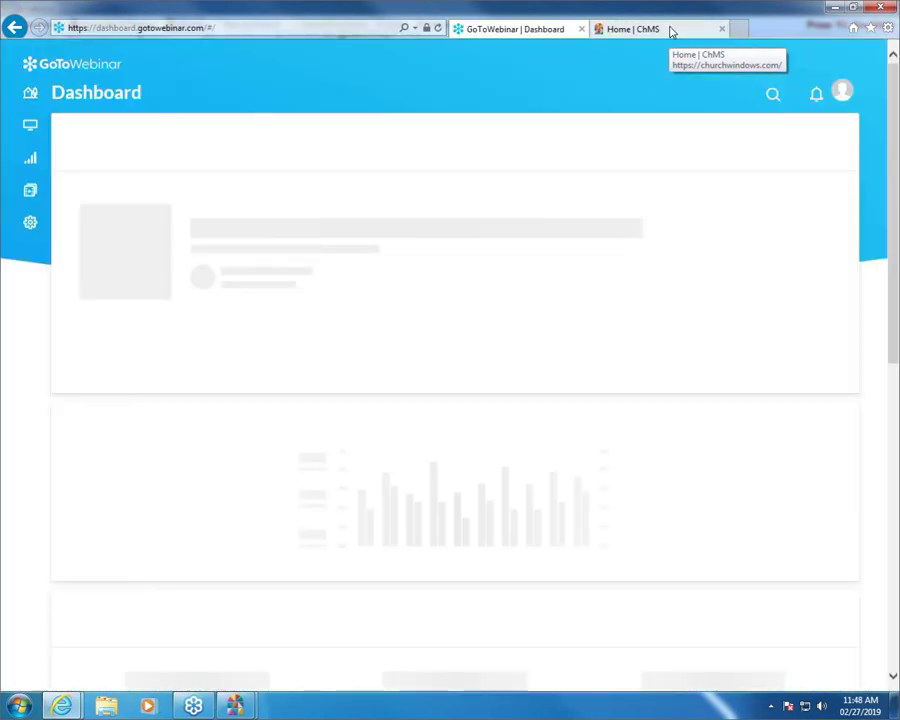
# Switch to the Church Windows website in the browser and open its Support Center from the Supporting section
pyautogui.click(671, 30)
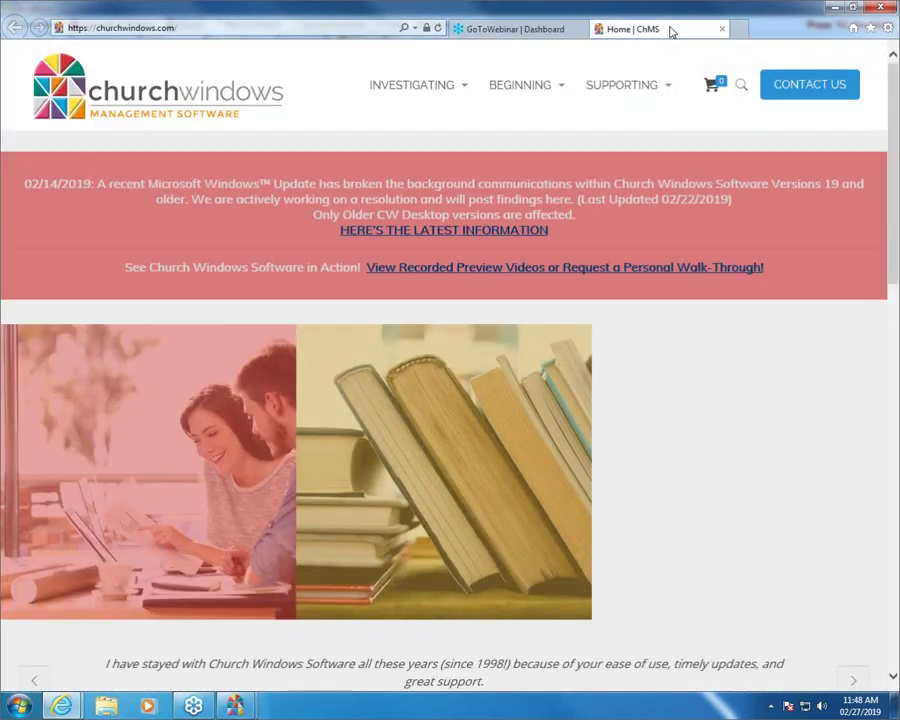
pyautogui.moveTo(645, 90)
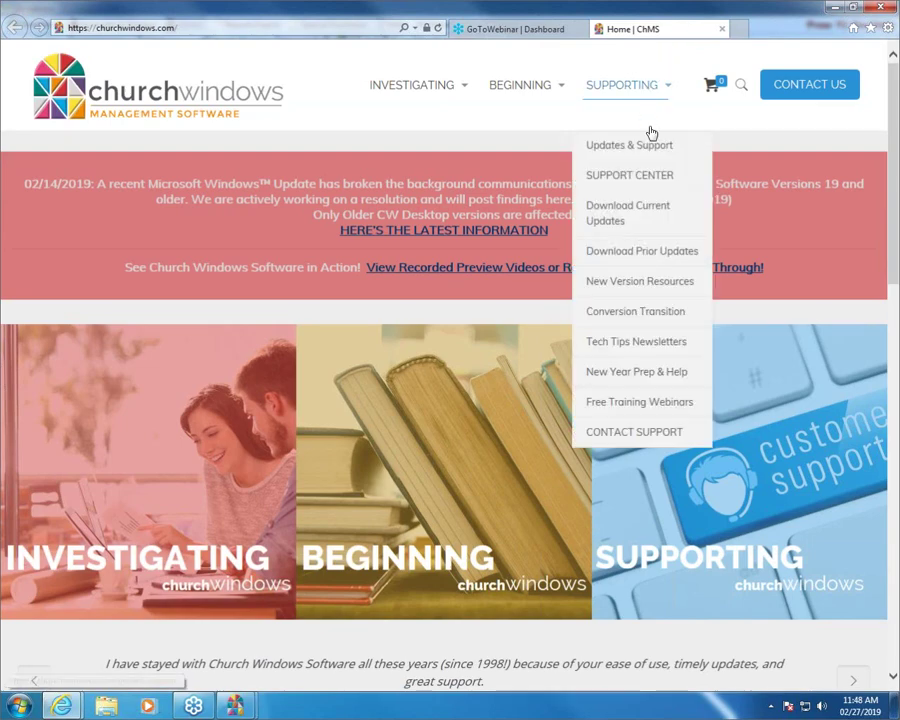
pyautogui.click(662, 189)
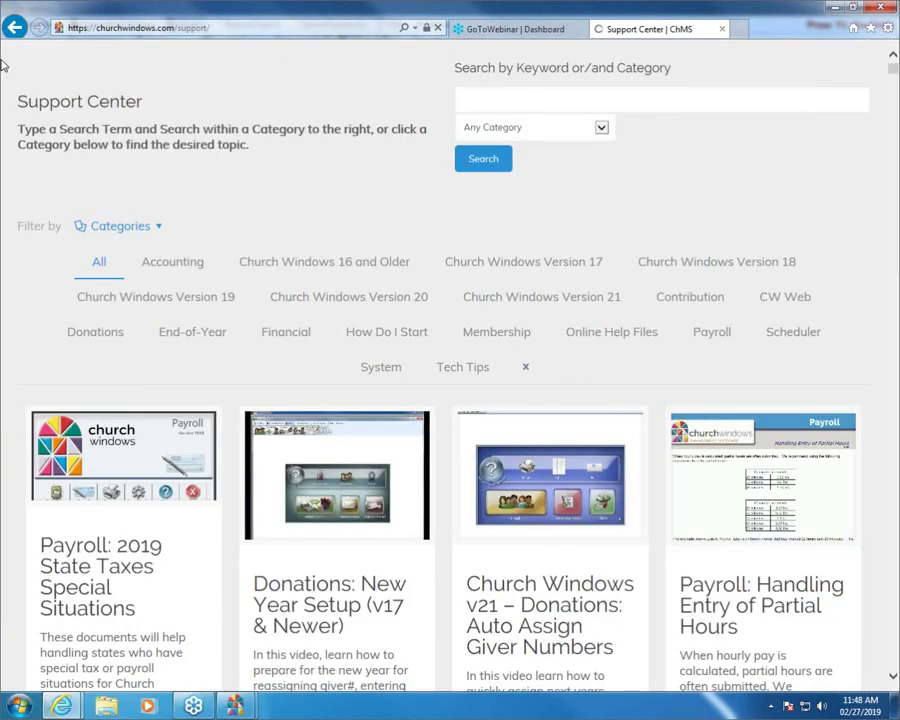
# Return to the Church Windows home page and open the Training Workbooks page from the Beginning section
pyautogui.click(16, 31)
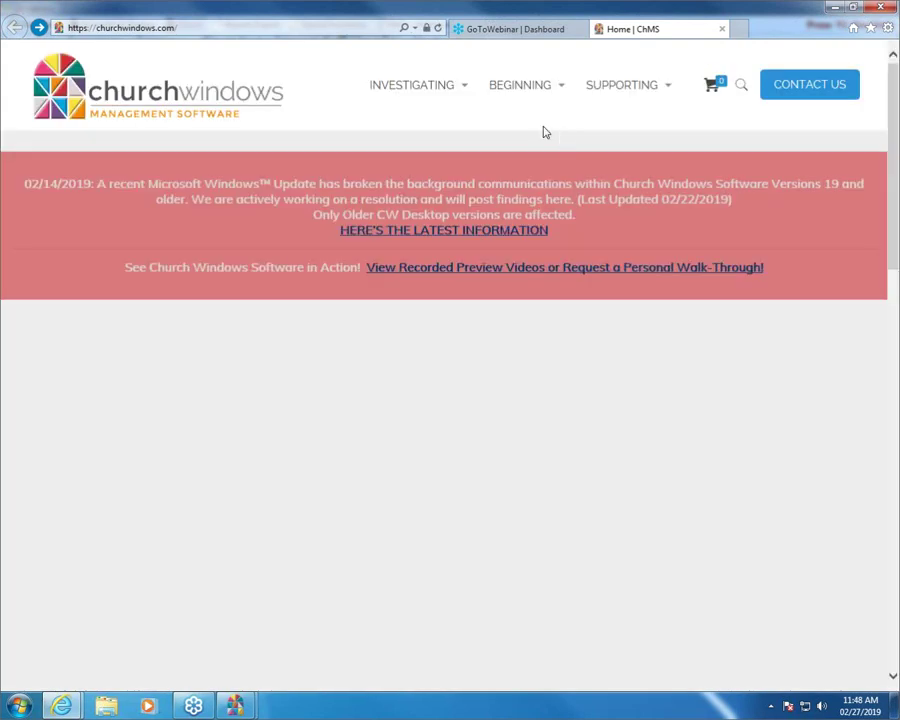
pyautogui.click(542, 101)
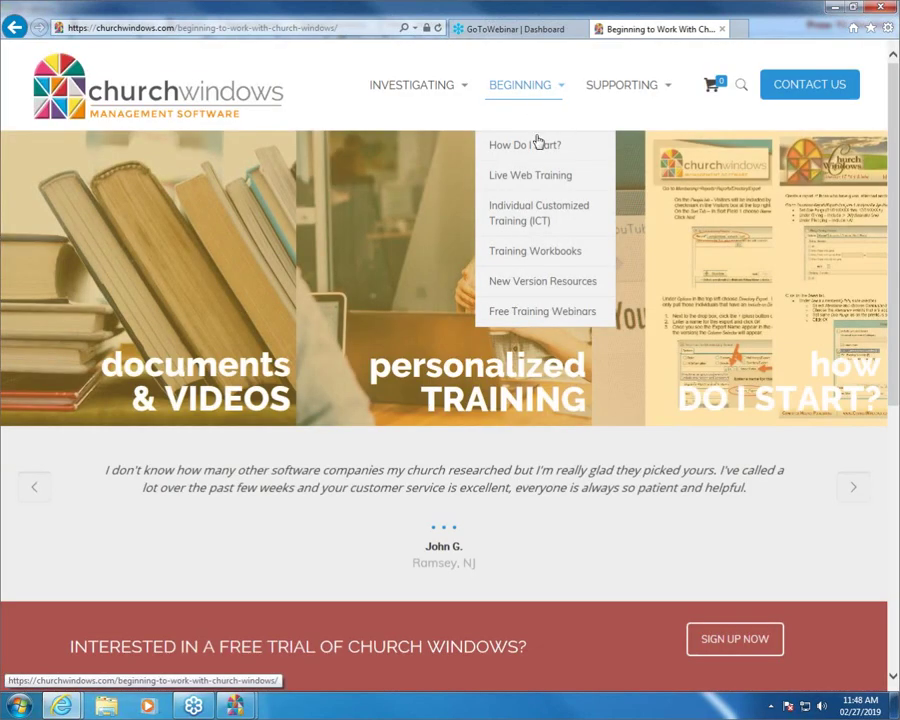
pyautogui.click(538, 256)
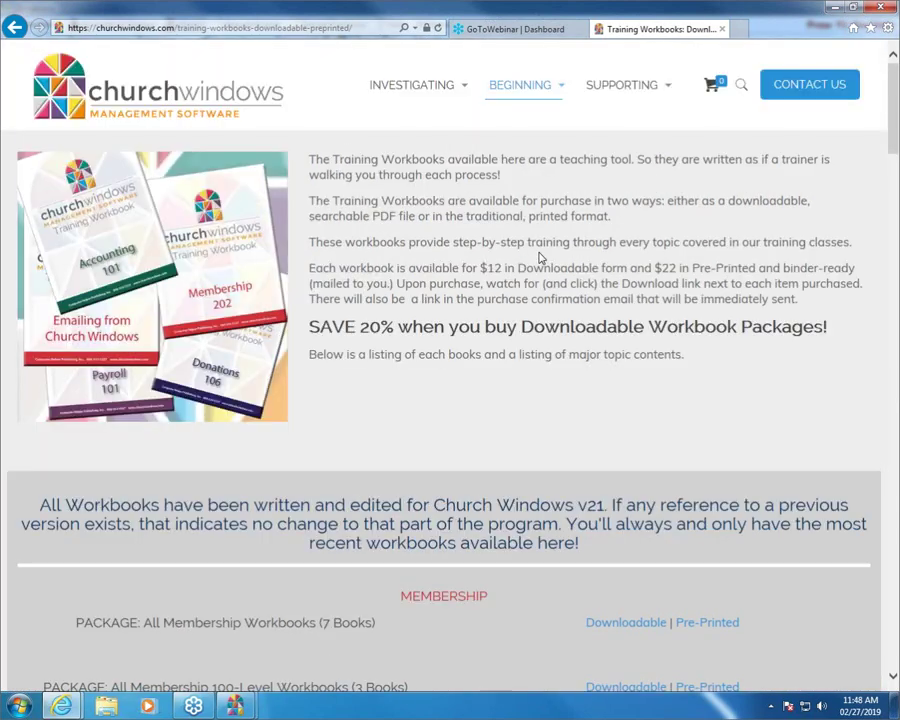